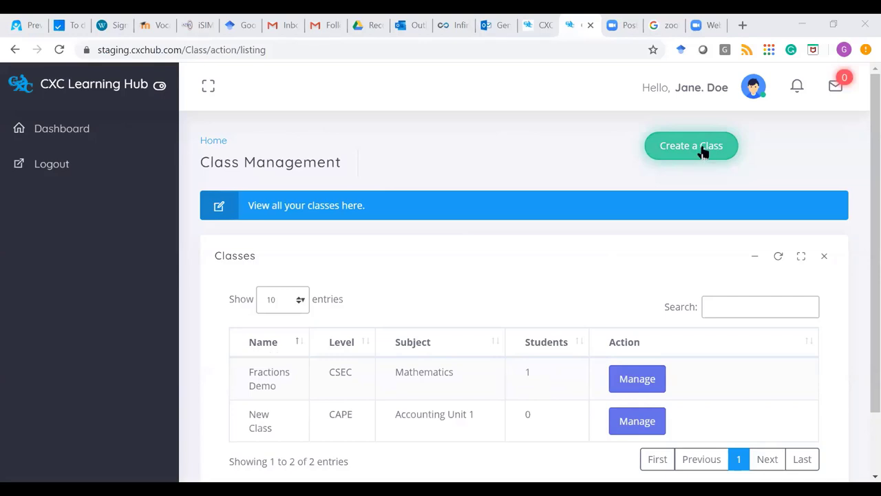
Start creating a new class and name it "Tuesday".
click(702, 149)
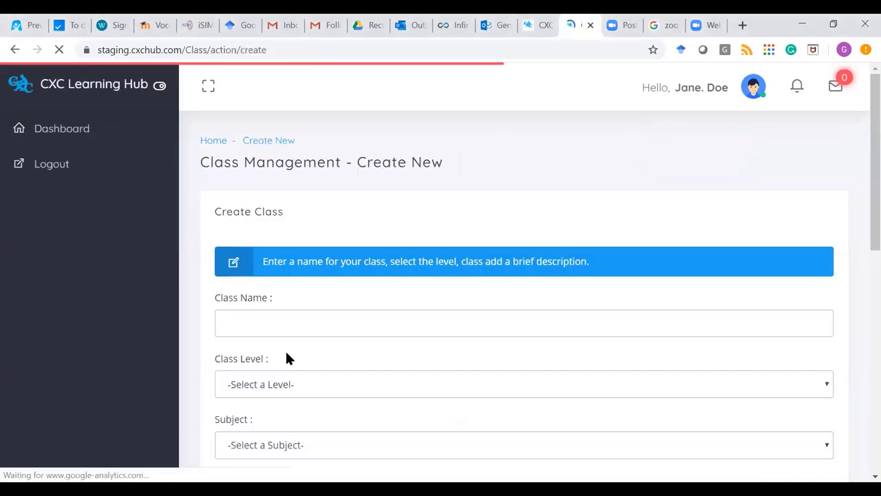
click(325, 318)
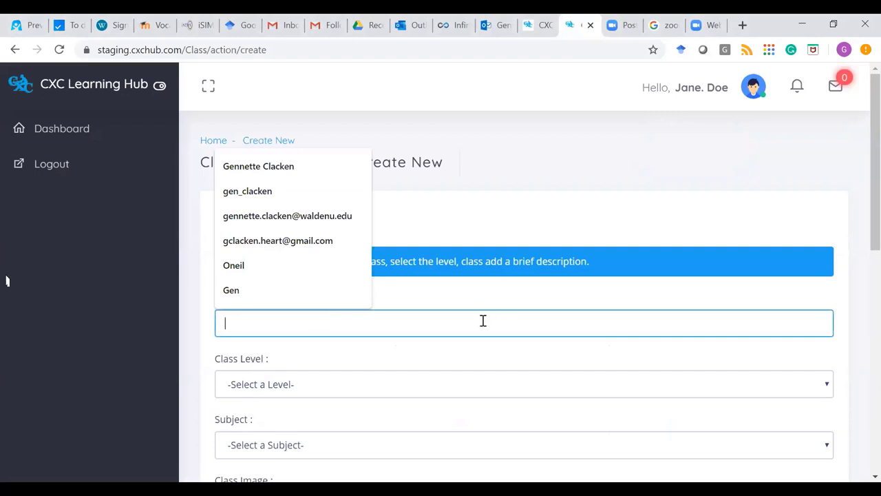
text(Tu)
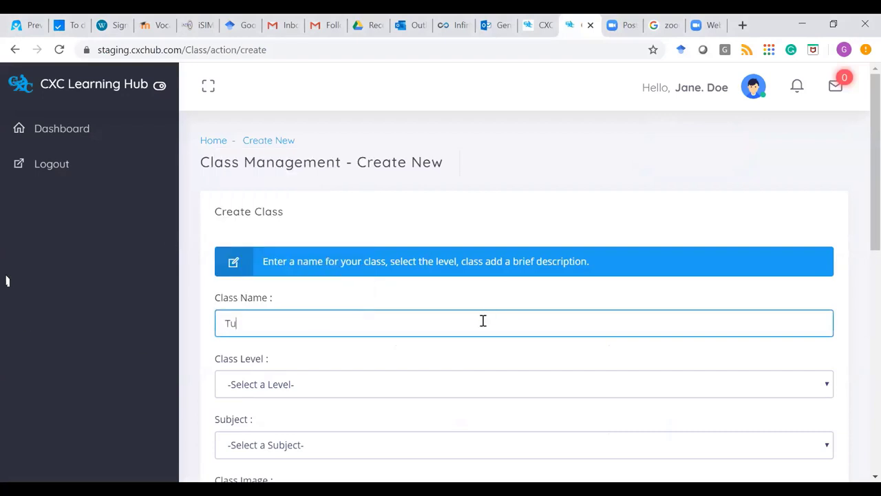
text(esady)
key(BackSpace)
key(BackSpace)
key(BackSpace)
text(day)
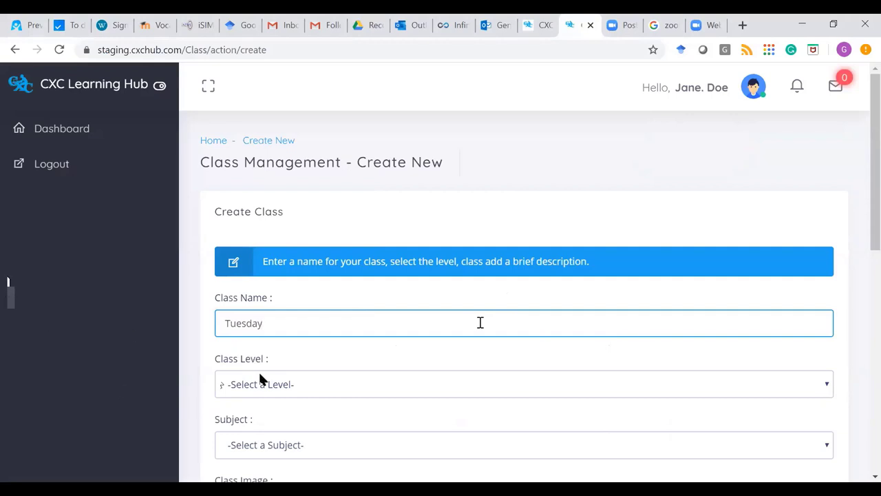
Set the class level to CSEC and the subject to English.
click(307, 393)
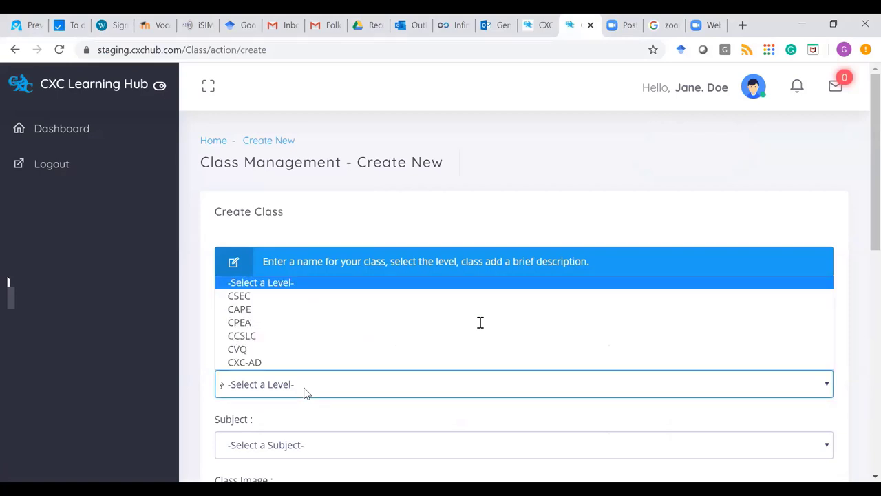
click(255, 300)
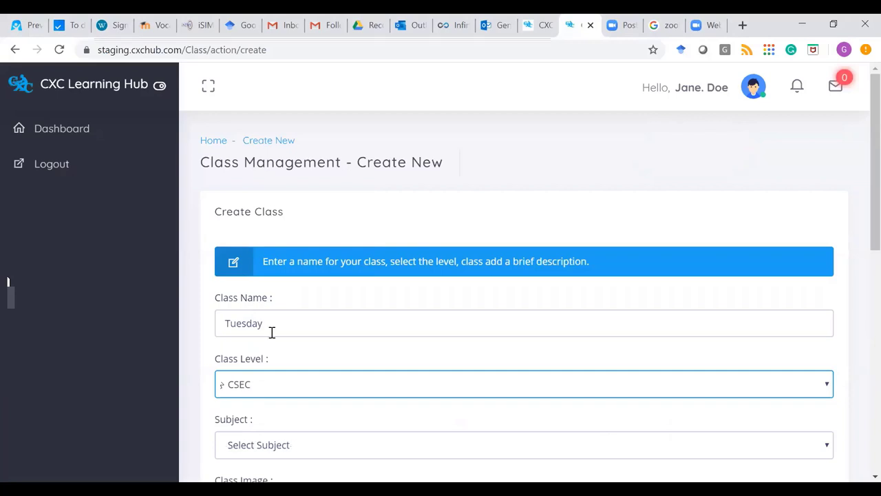
click(320, 456)
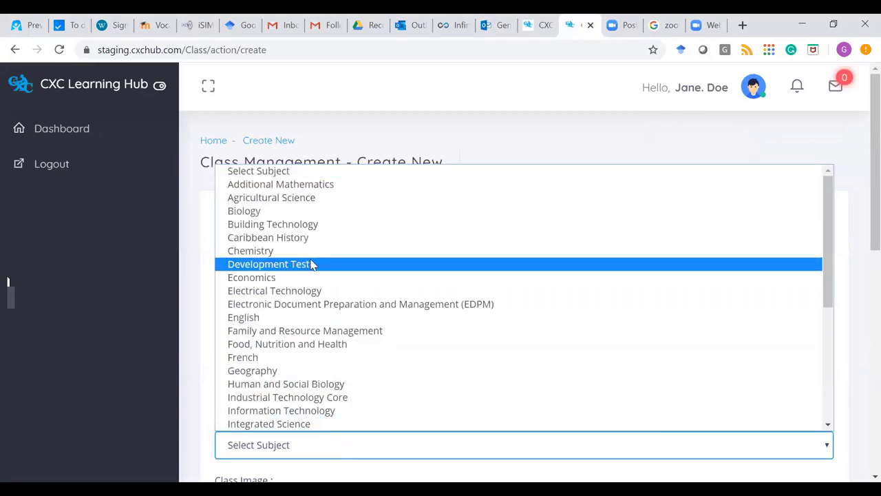
click(269, 316)
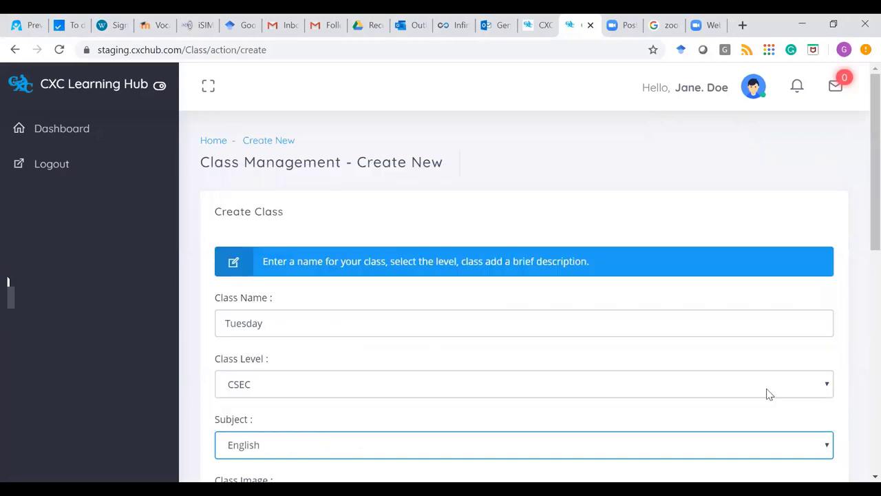
Enter "Description" as the first line of the class description and start a new line beneath it.
scroll(585, 372, down, 2)
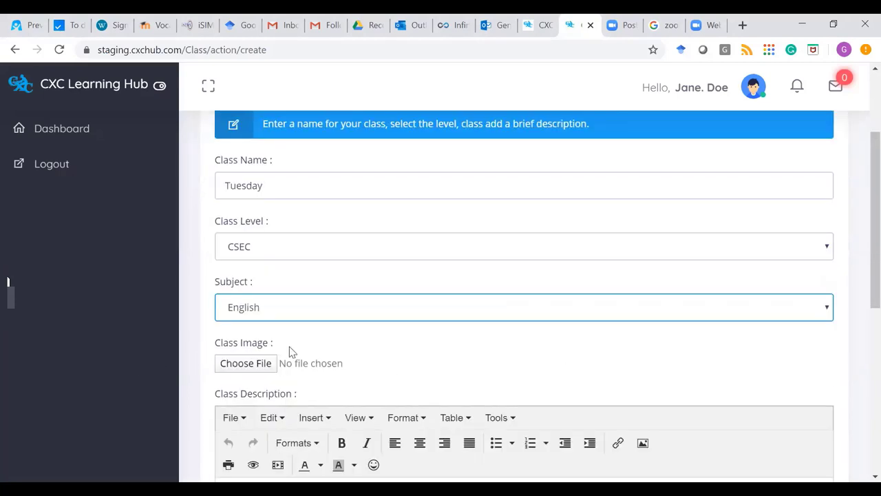
scroll(324, 351, down, 1)
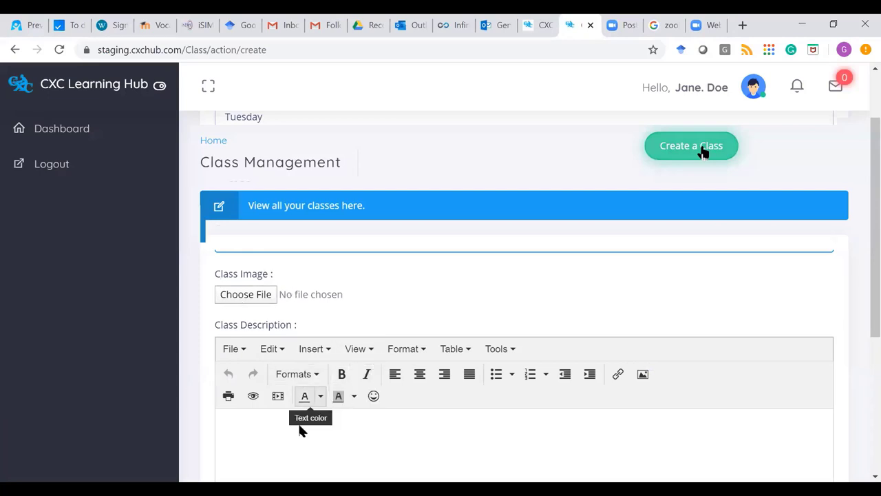
scroll(303, 434, down, 2)
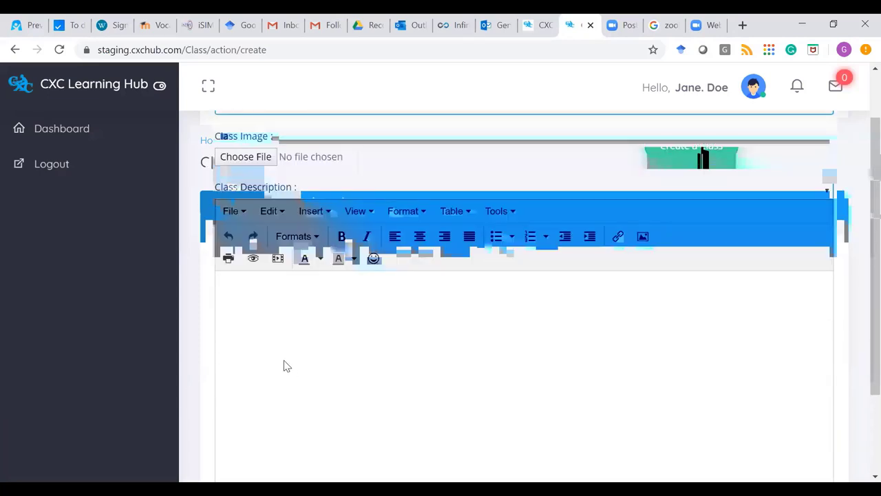
click(280, 322)
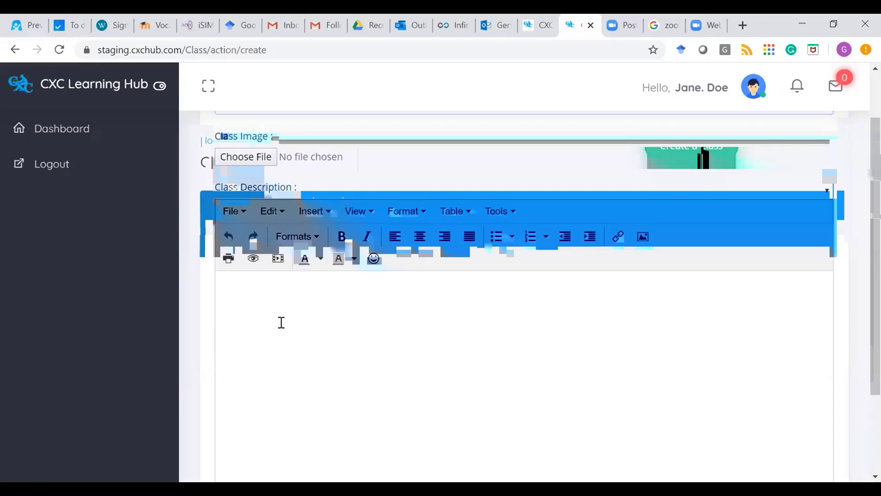
text(DEscrio)
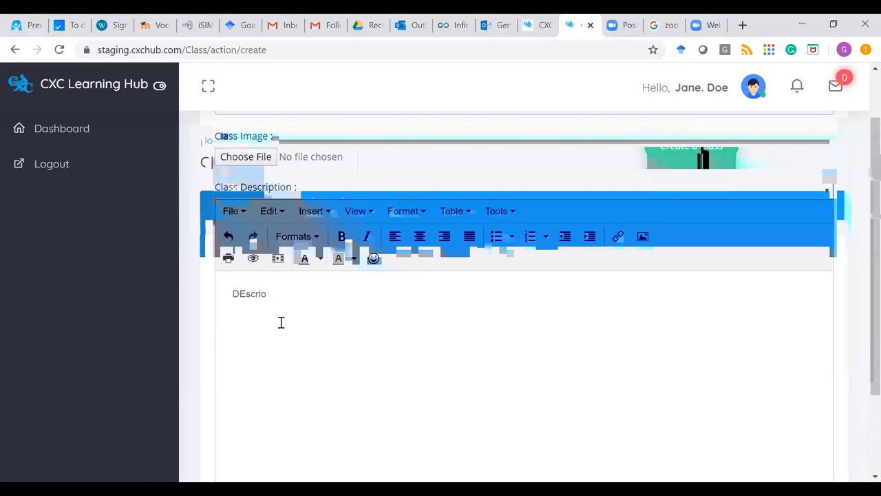
key(BackSpace)
key(BackSpace)
key(BackSpace)
key(BackSpace)
key(BackSpace)
key(BackSpace)
text(escription)
key(Return)
key(Return)
key(BackSpace)
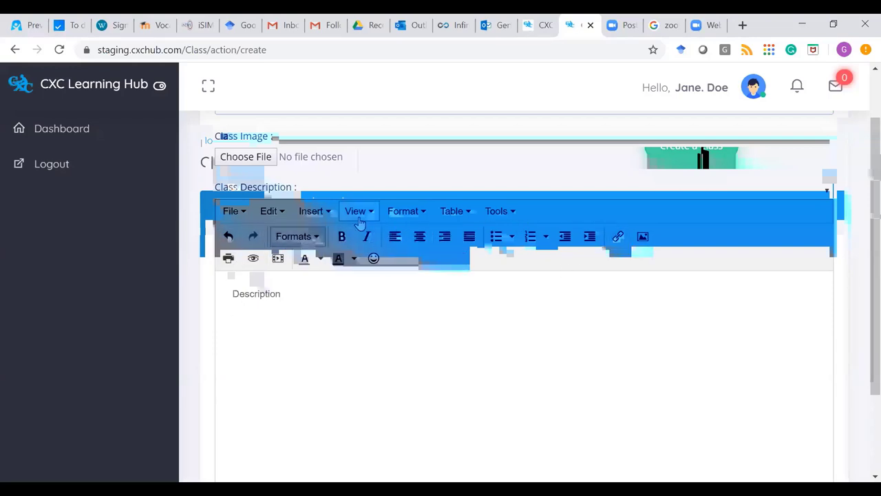
click(314, 211)
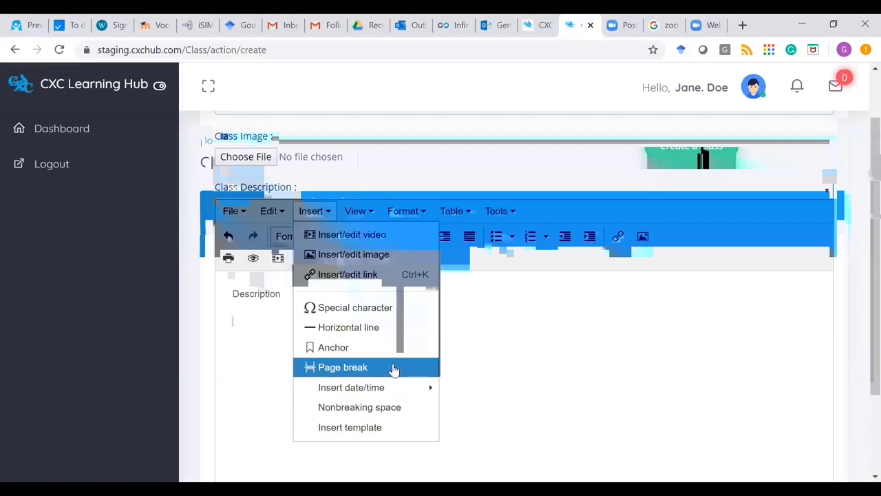
mouse_move(351, 387)
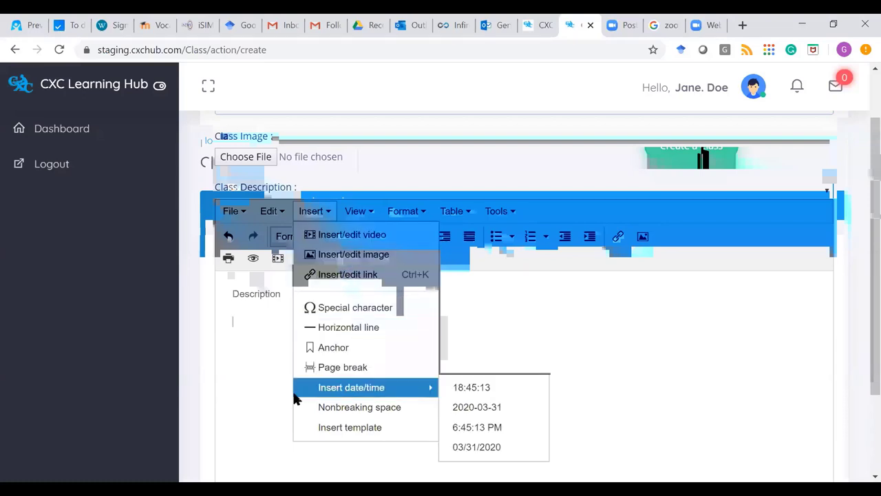
click(254, 308)
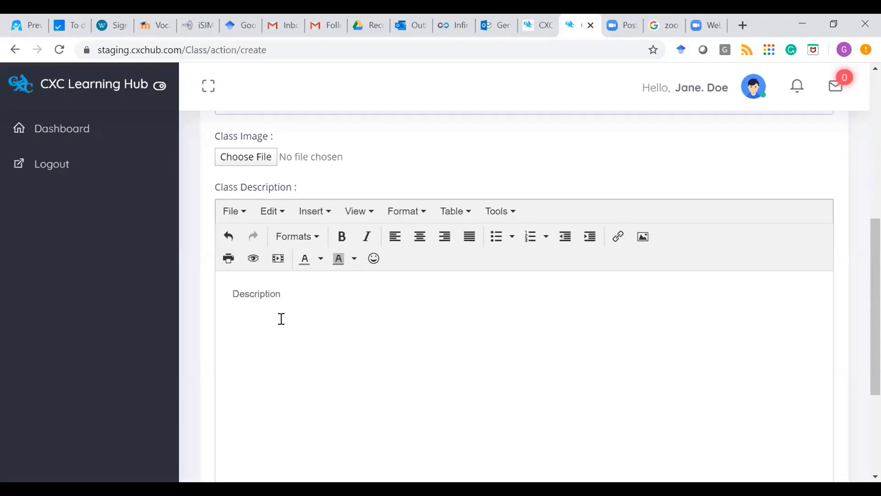
Add the line "XXXXXXXXXXXX" to the class description and submit the new class.
text(XXXXXXXXXXXX)
scroll(331, 289, down, 2)
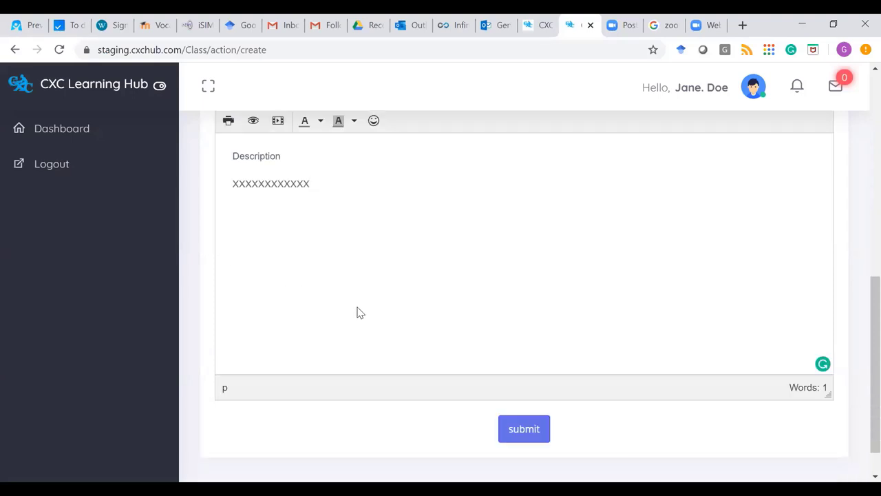
scroll(497, 259, up, 3)
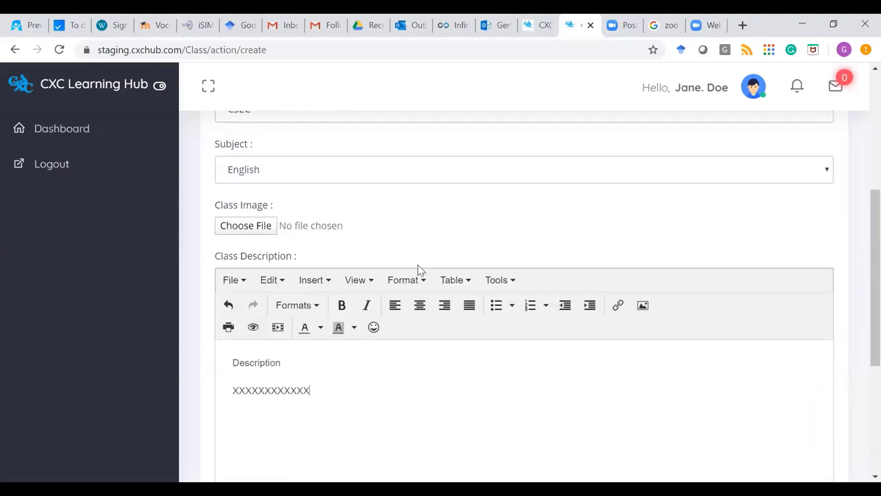
scroll(488, 368, down, 3)
click(525, 432)
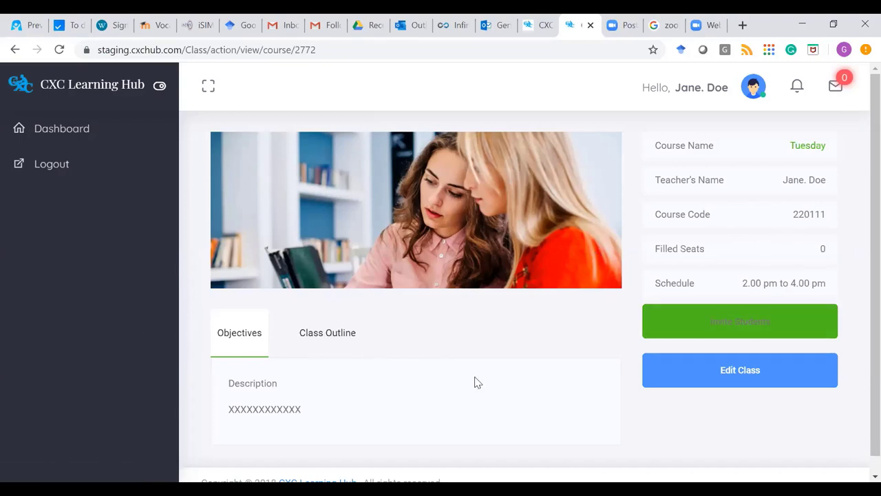
Start a new lesson in the outline of the Tuesday class and name it "Tuesday Live Class".
click(331, 338)
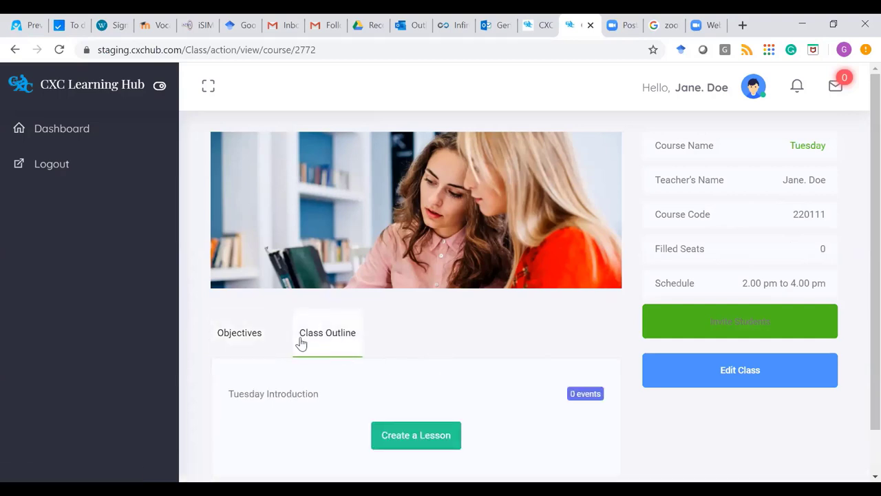
click(236, 340)
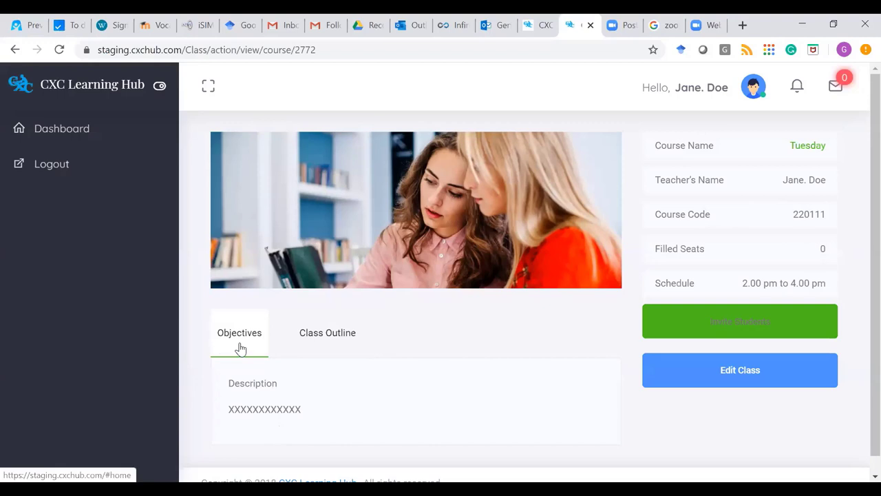
click(325, 344)
scroll(444, 380, down, 2)
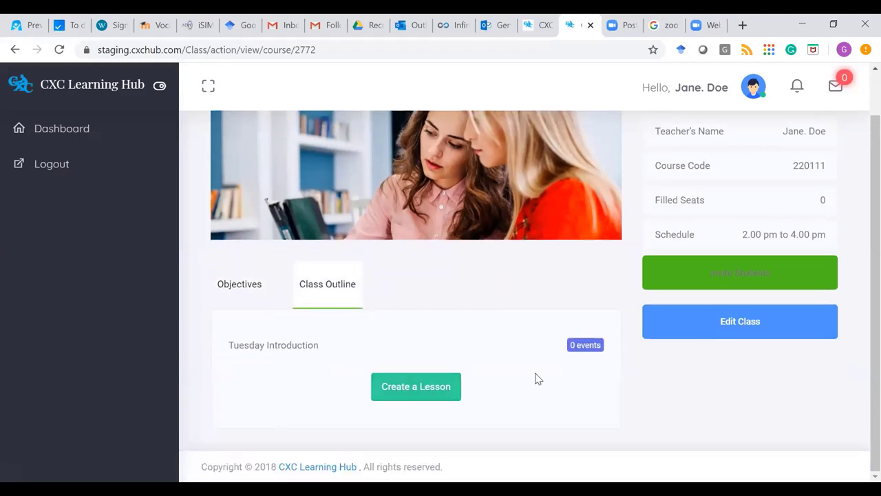
click(427, 389)
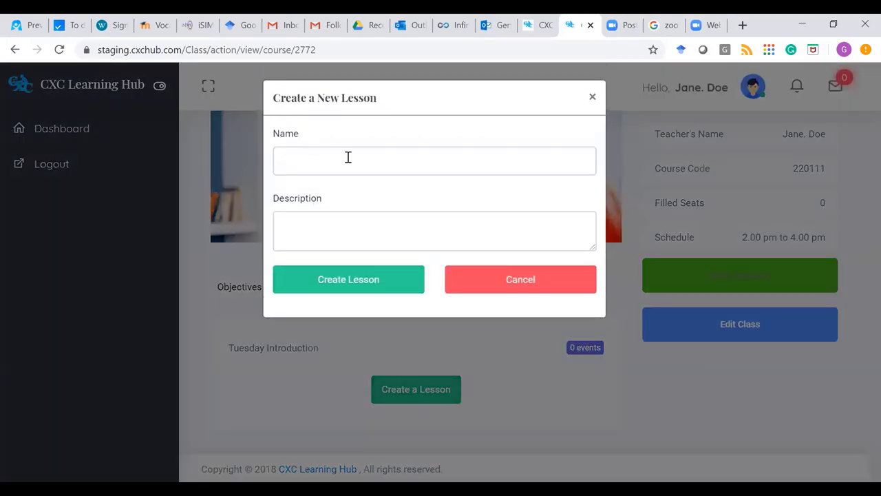
click(350, 157)
text(L)
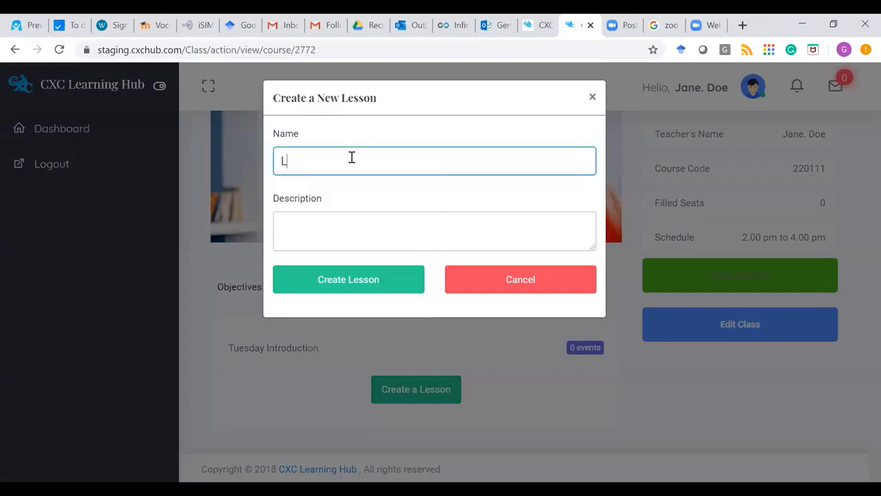
key(BackSpace)
text(Tues)
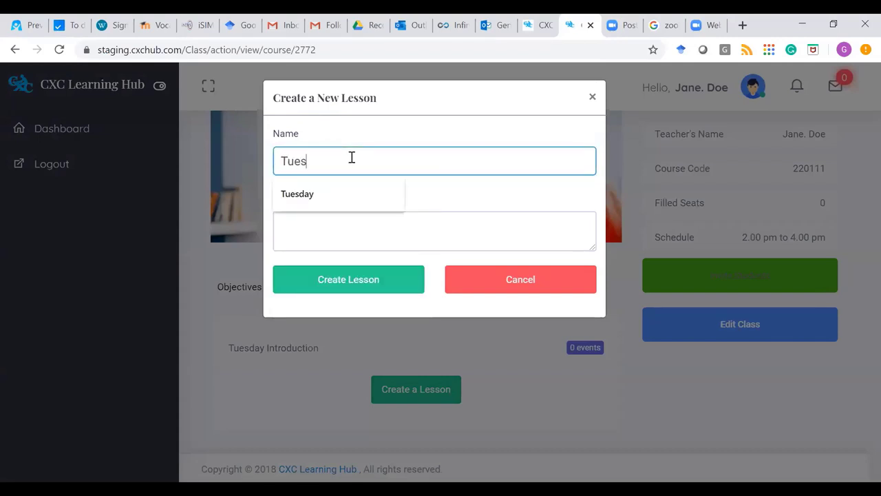
text(day )
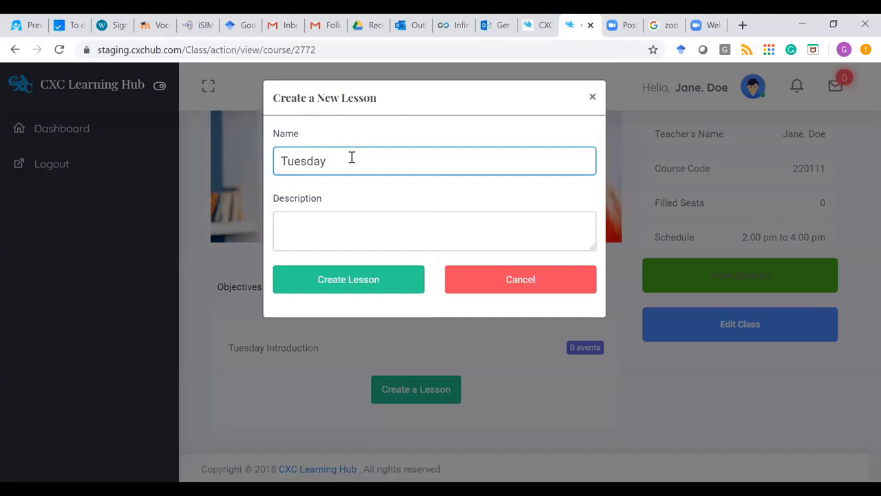
text(Live Class)
Give the lesson the description "Live English Class" and create it.
click(368, 227)
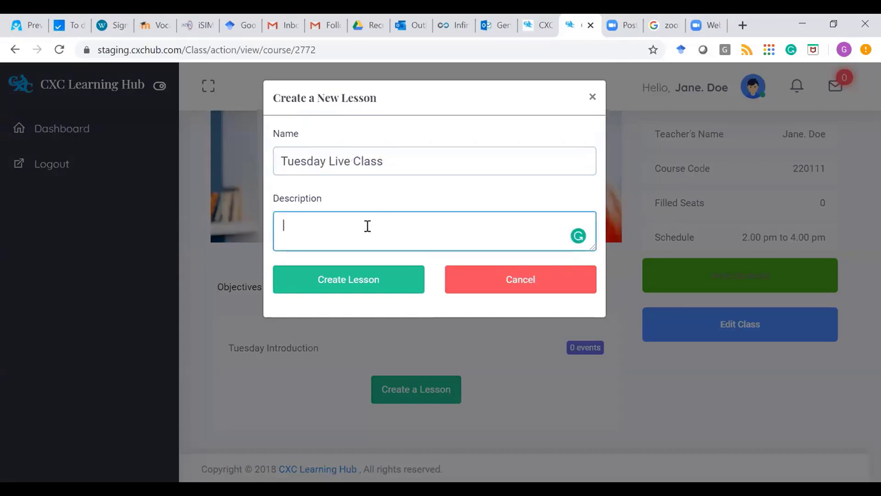
text(Live English Class)
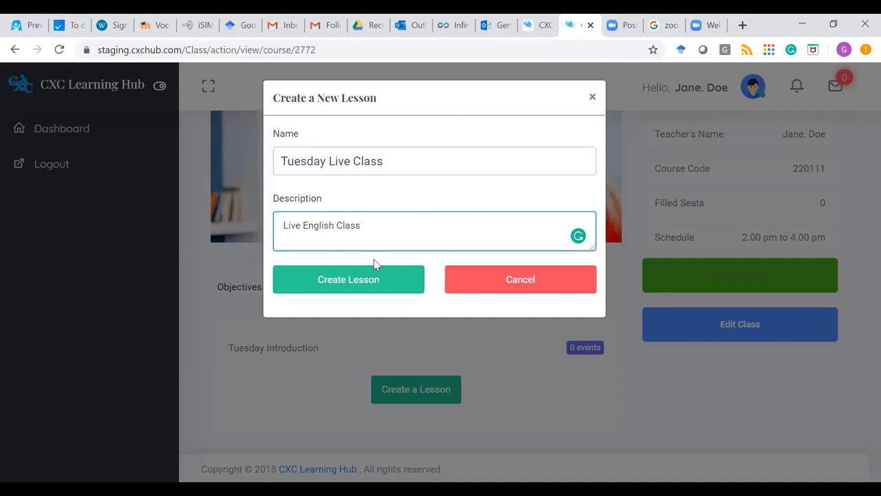
click(348, 282)
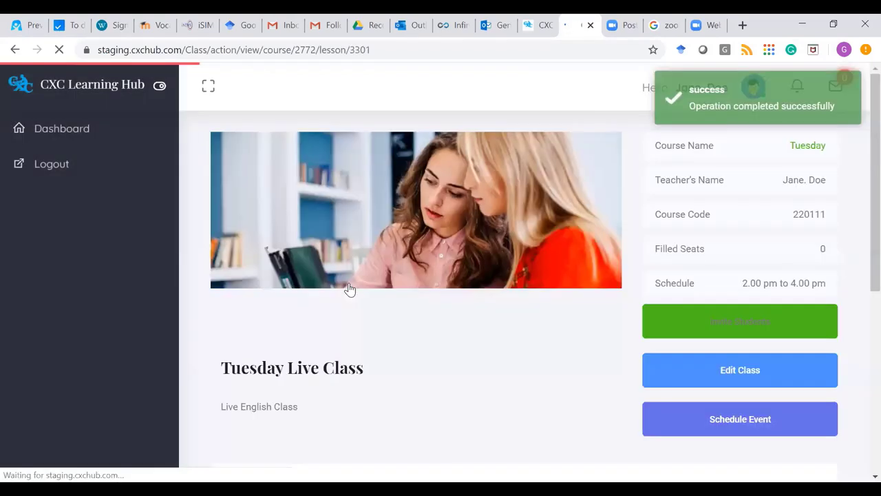
Start scheduling an event for the Tuesday Live Class lesson and name it "Live Event Tuesday".
scroll(472, 342, down, 1)
scroll(472, 342, down, 1)
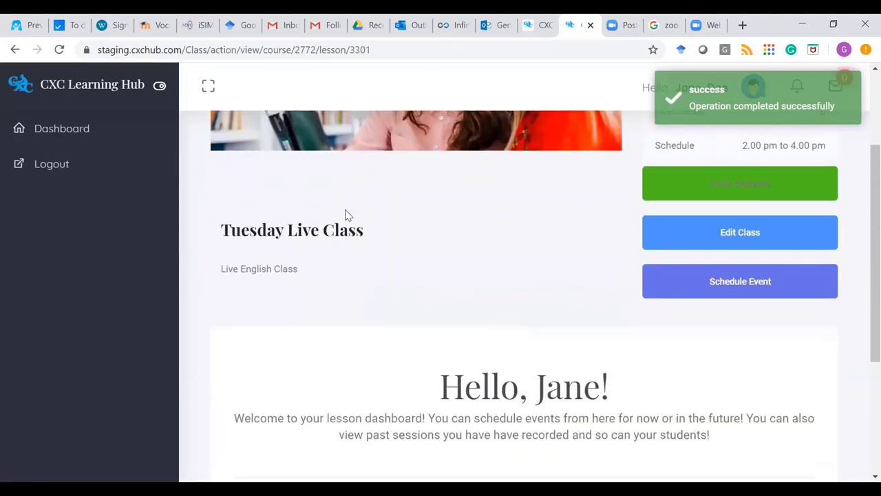
click(745, 286)
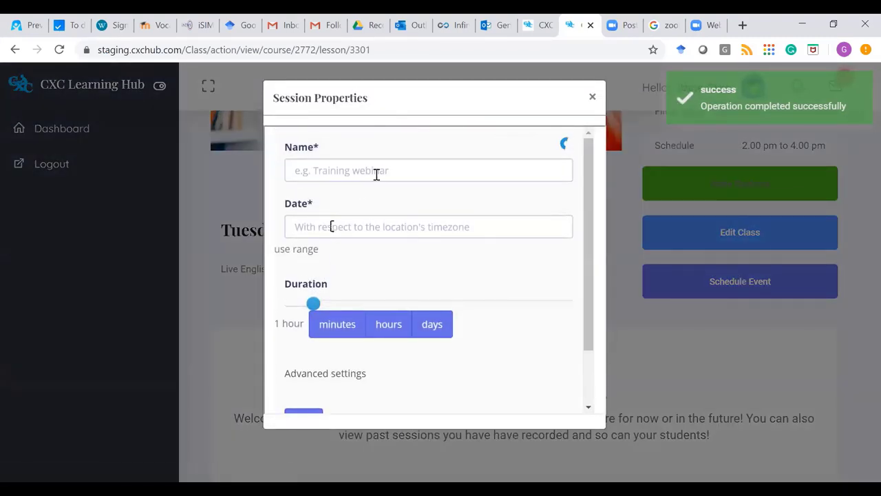
click(378, 171)
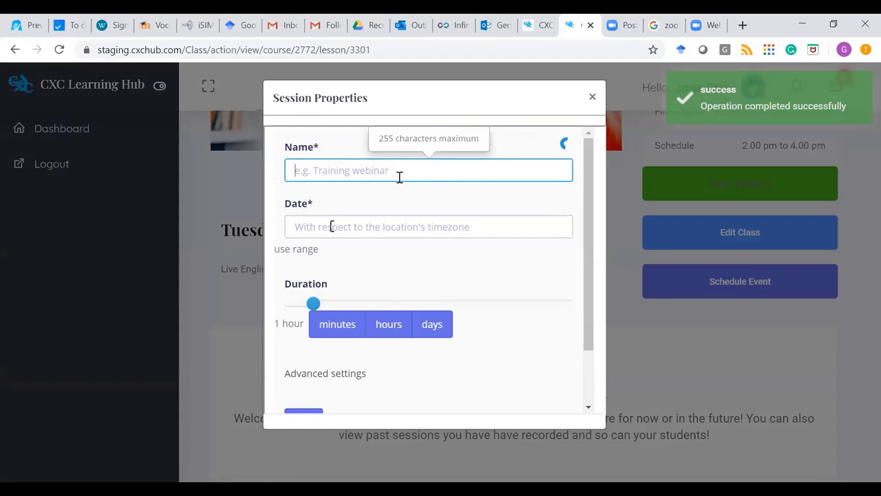
text(Live Evnt)
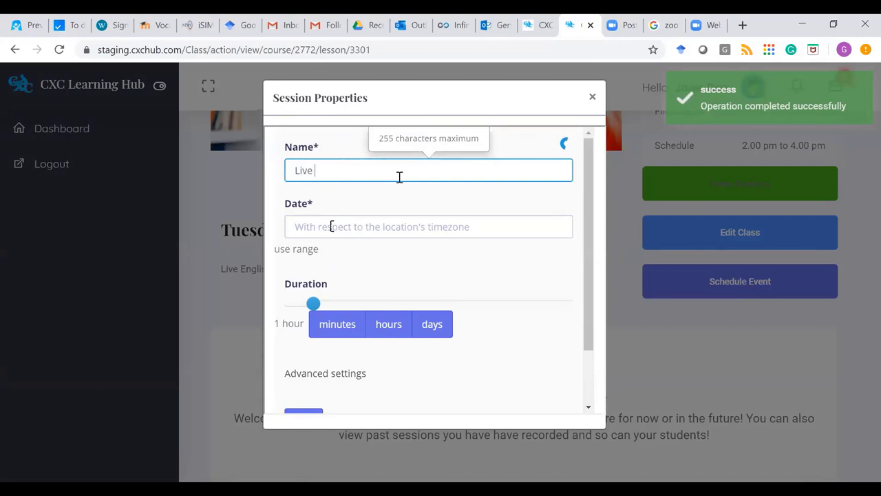
key(BackSpace)
key(BackSpace)
text(ent T)
text(ue)
Set the event's date to 31/03/2020 18:49 with a duration of 1 hour.
click(394, 225)
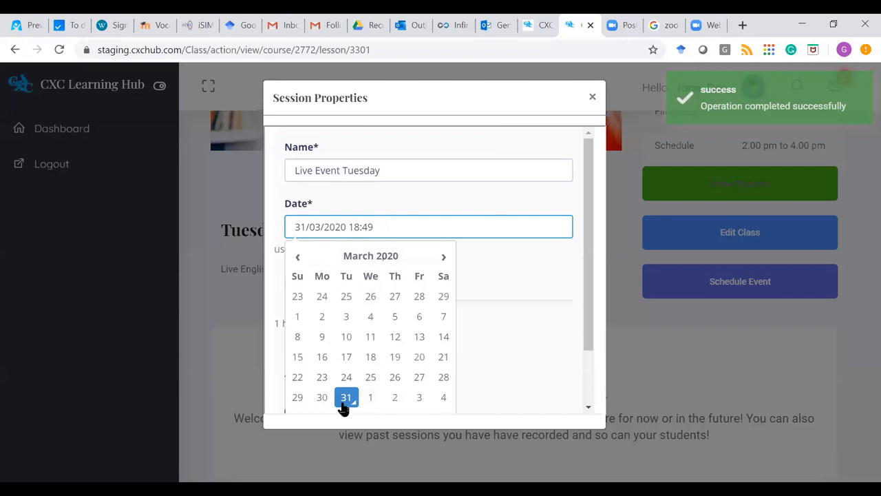
click(488, 274)
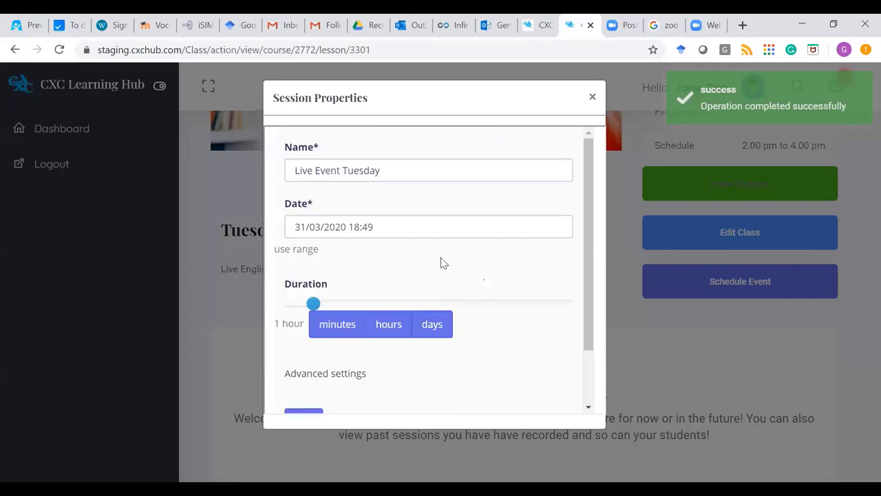
scroll(440, 261, down, 1)
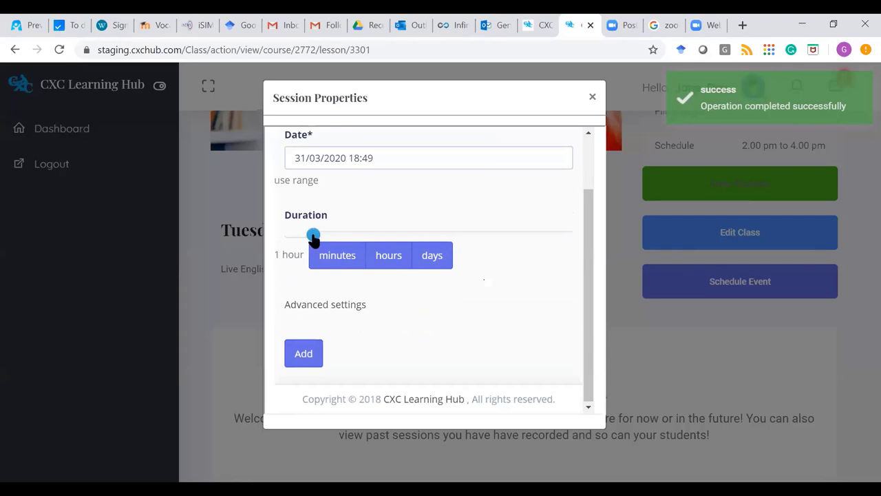
mouse_move(313, 238)
mouse_down()
mouse_move(341, 236)
mouse_move(305, 241)
mouse_up()
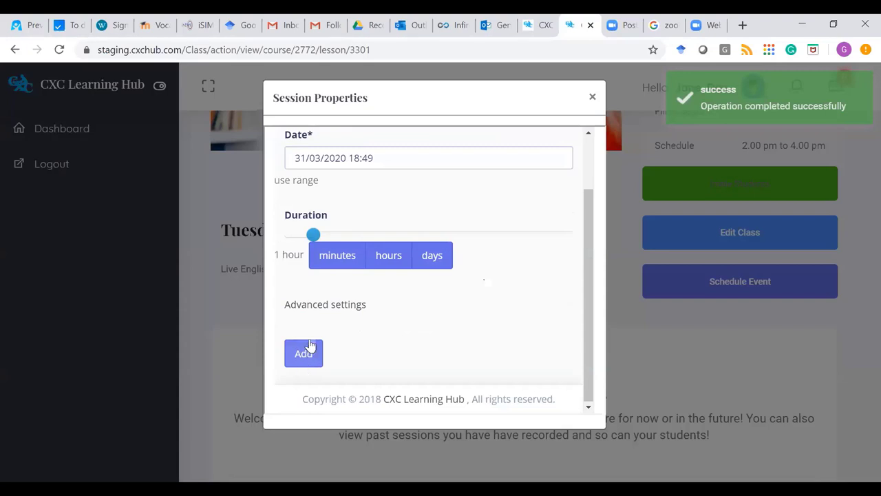
Review the advanced seat, registration and cancellation settings of the event and add it to the lesson.
click(347, 304)
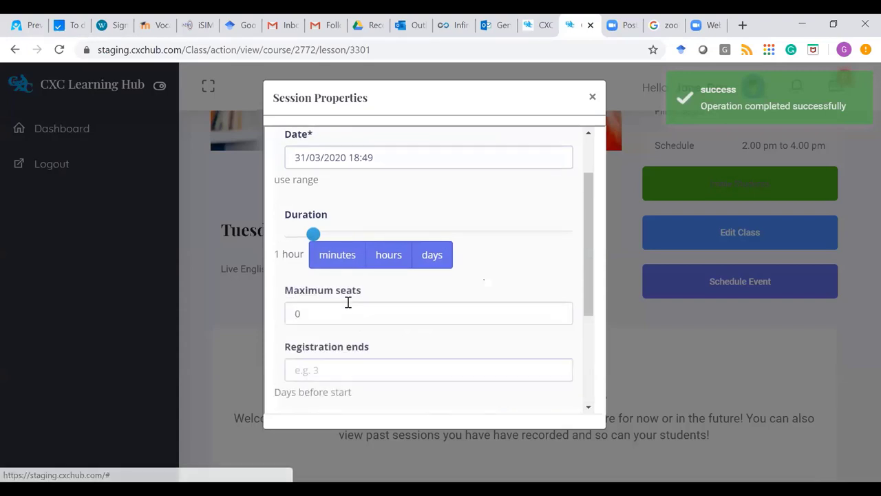
scroll(434, 305, down, 2)
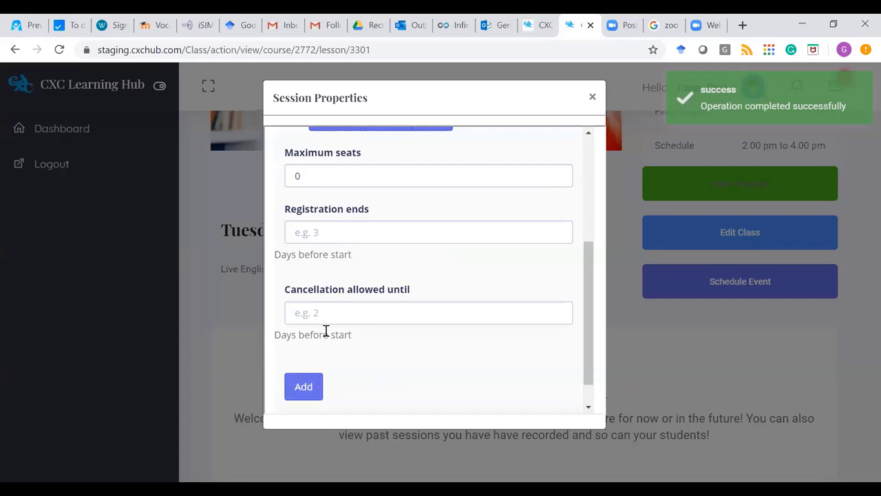
scroll(342, 309, down, 1)
scroll(372, 324, up, 3)
scroll(375, 325, up, 2)
scroll(372, 321, down, 4)
click(303, 387)
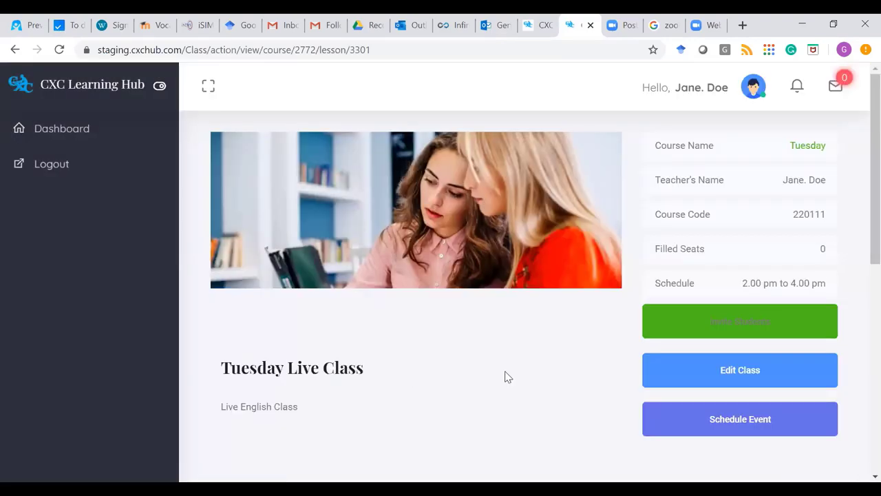
Check the details of the scheduled Live Event Tuesday session on the lesson page.
scroll(504, 375, down, 5)
scroll(510, 372, down, 3)
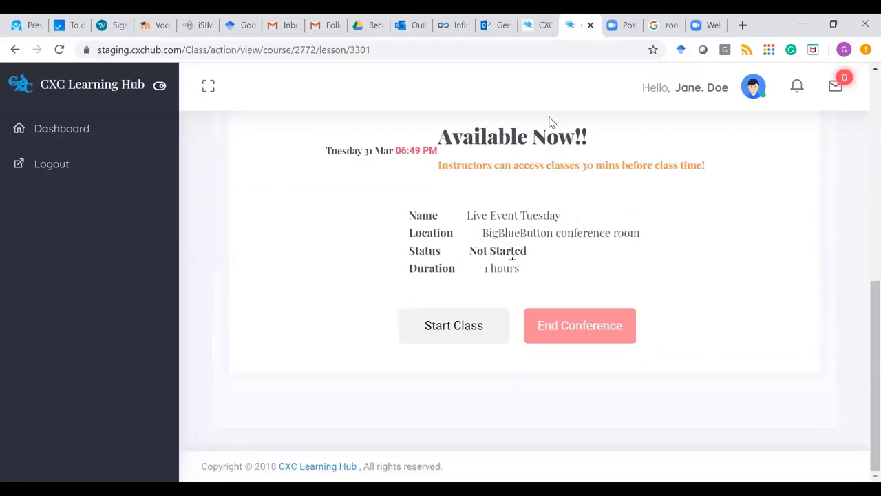
click(452, 334)
scroll(536, 271, up, 1)
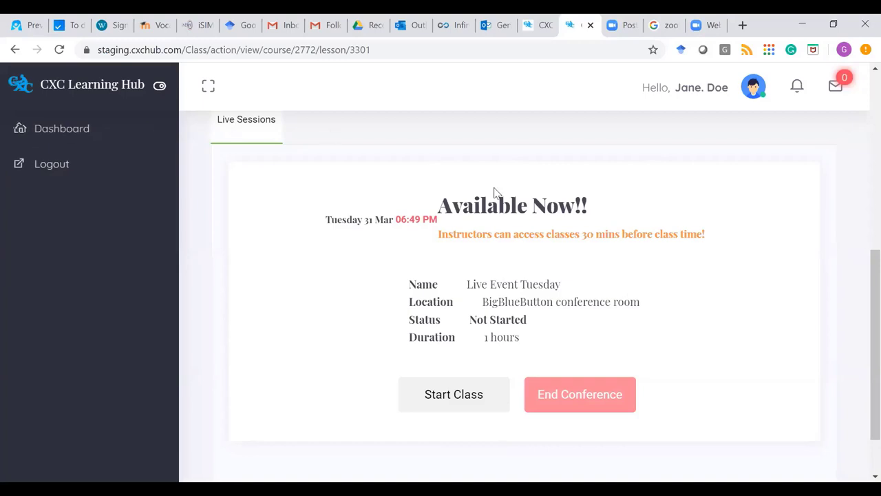
Return to the class list, manage the Tuesday class and open the Tuesday Live Class lesson from its class outline.
click(75, 132)
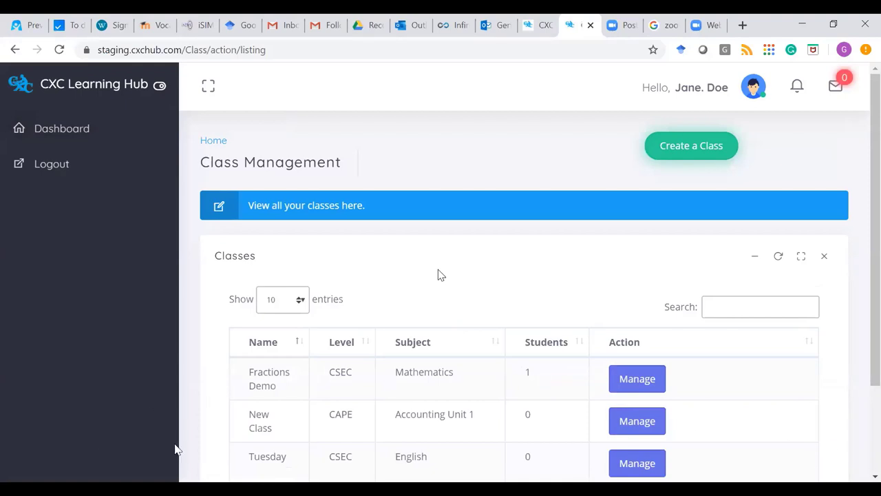
click(646, 468)
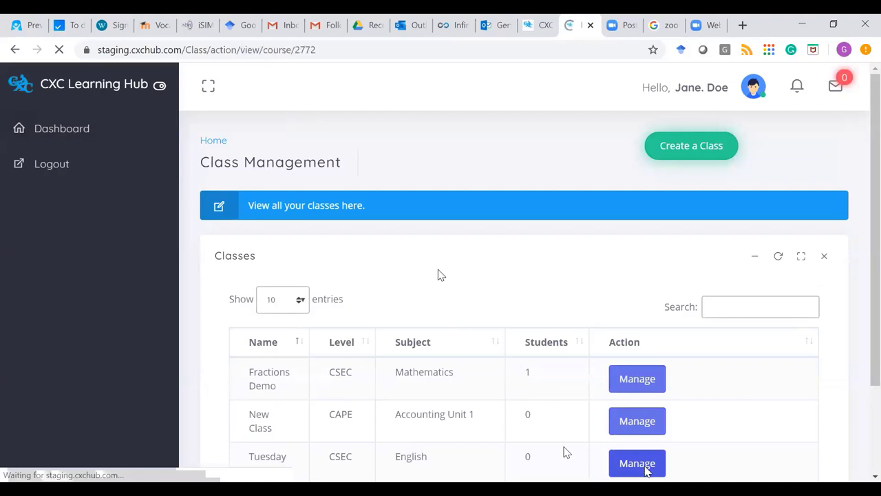
scroll(386, 344, down, 1)
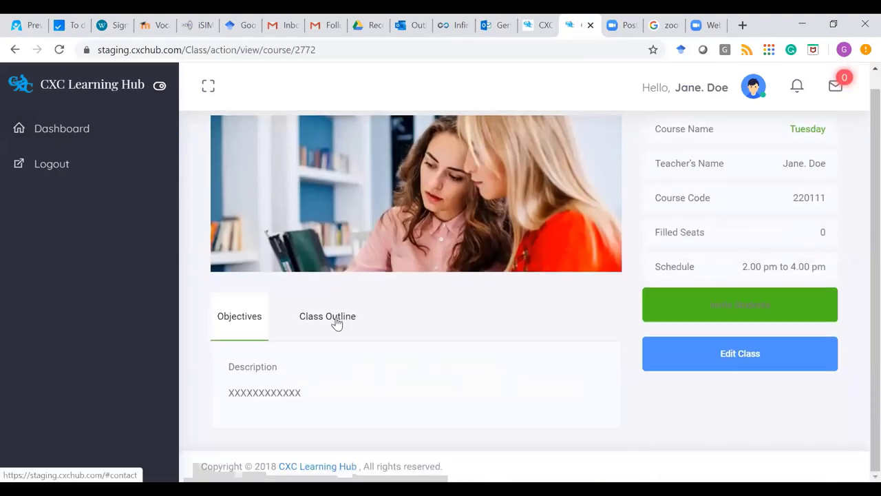
click(340, 324)
scroll(413, 344, down, 1)
scroll(467, 362, down, 1)
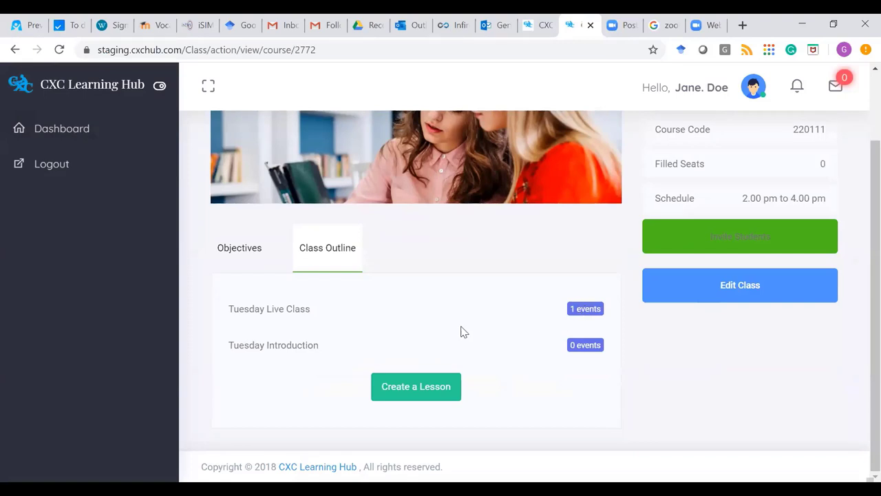
click(273, 311)
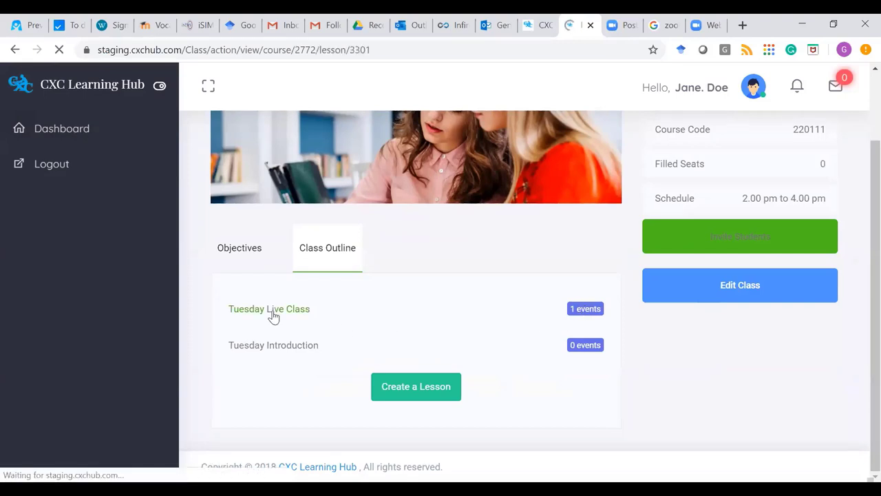
Start the Live Event Tuesday class and launch its conference room.
scroll(335, 343, down, 6)
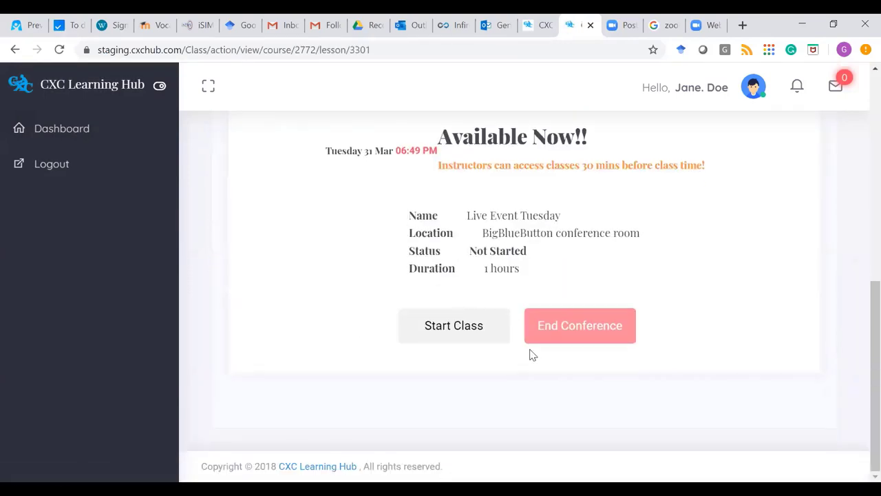
click(453, 334)
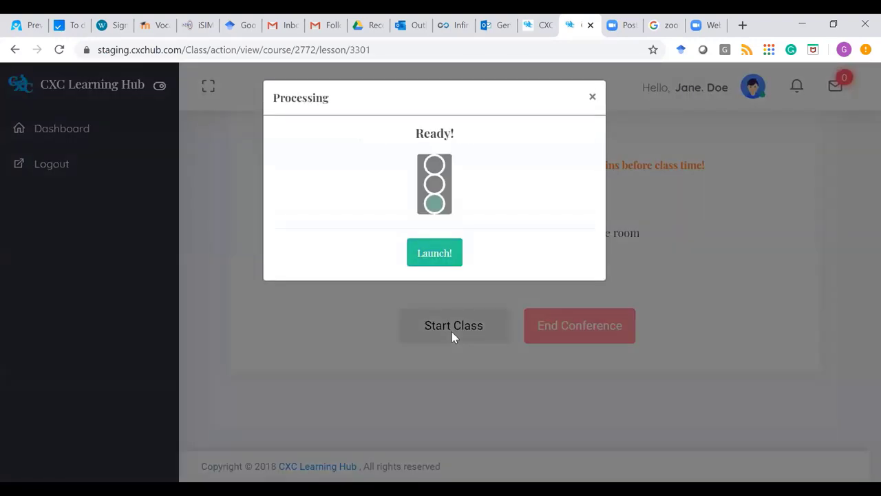
click(434, 254)
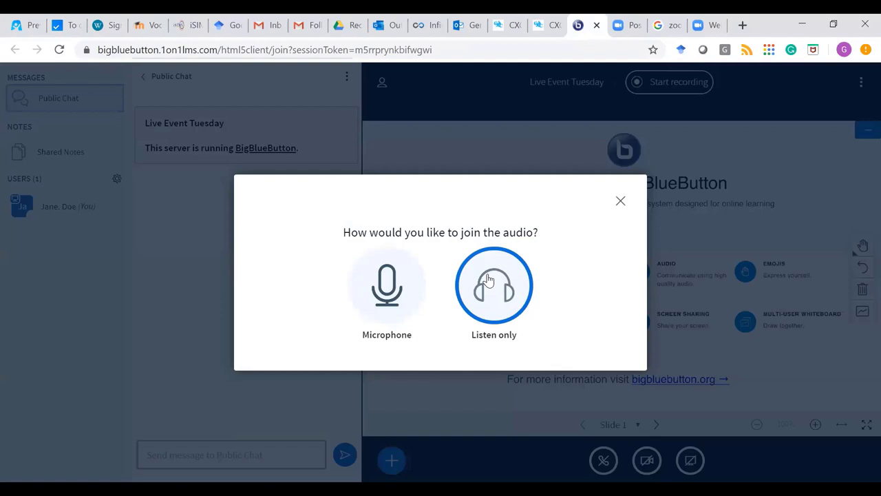
Join the conference audio with the microphone and confirm that the echo test was heard.
click(463, 276)
click(398, 302)
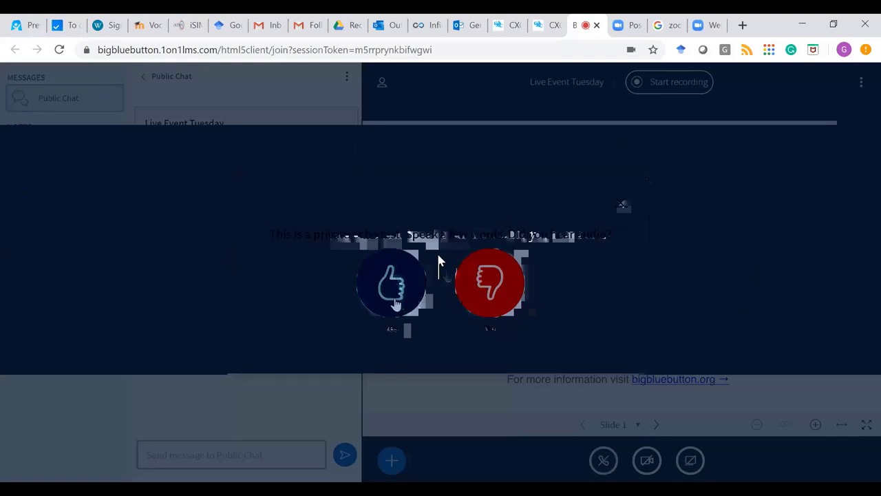
click(403, 294)
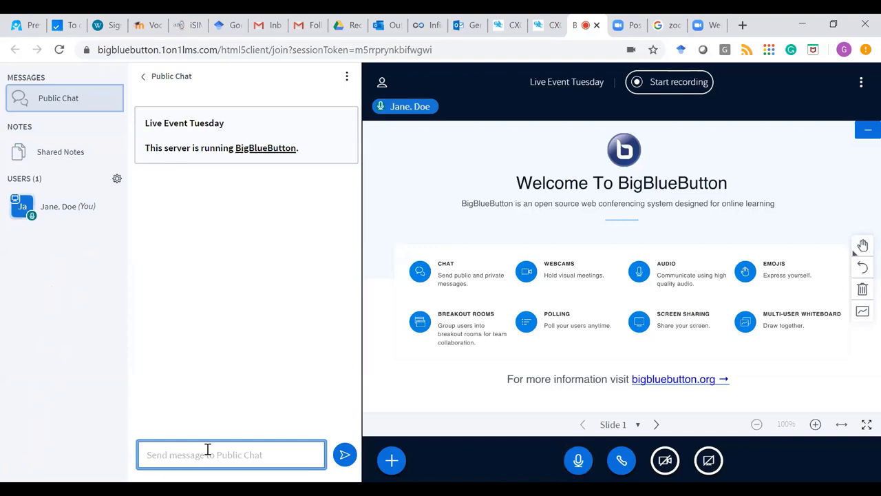
Send the message "test" to the public chat.
text(tes)
key(Return)
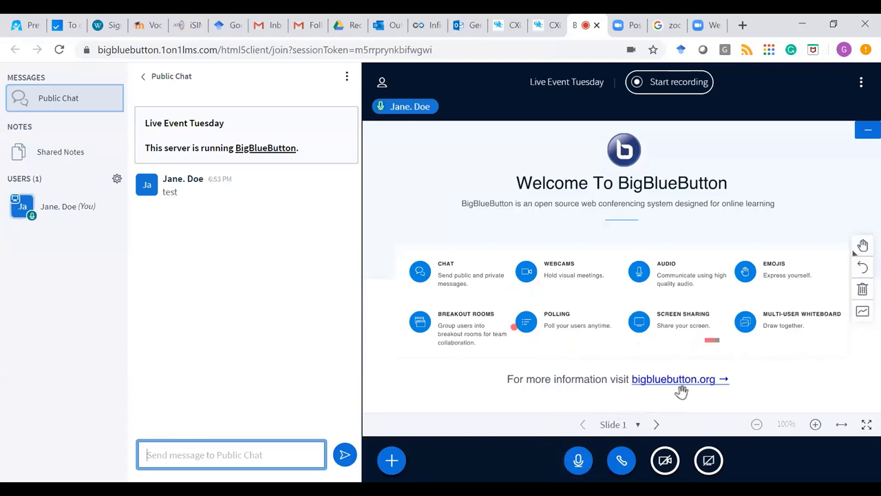
Try moving between the presentation slides, finish on blank whiteboard slide 2 and select the Pan tool.
click(657, 425)
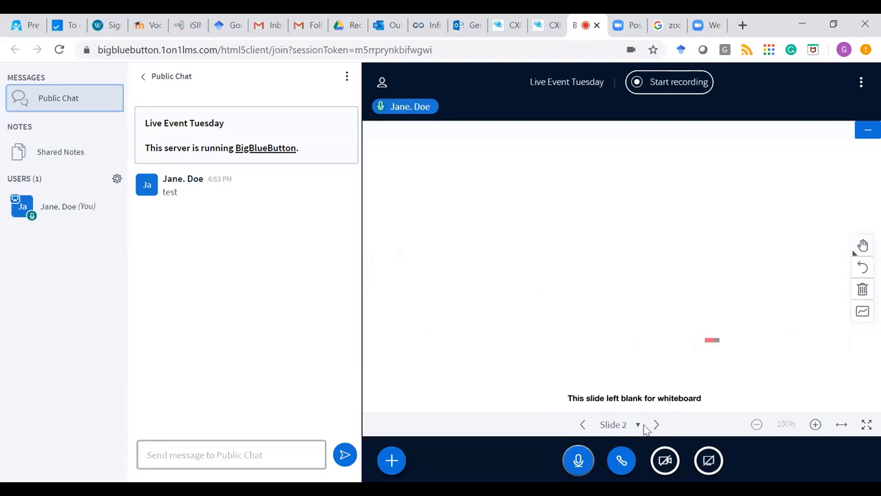
click(582, 425)
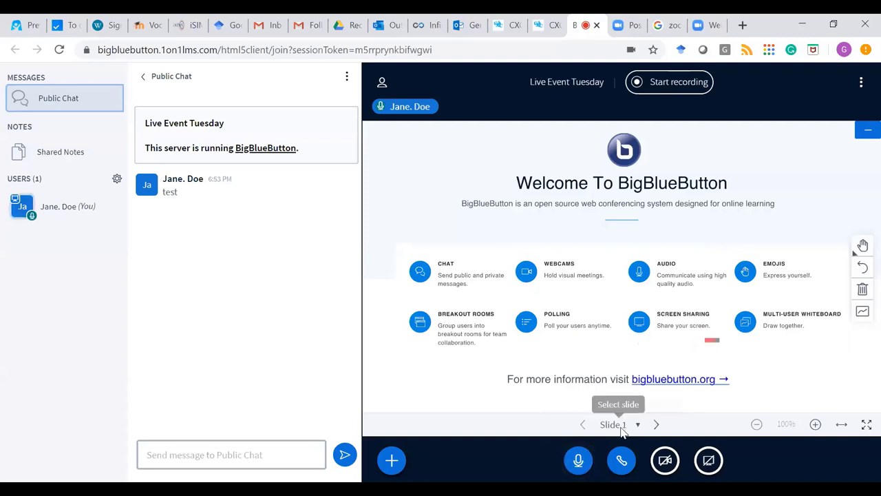
click(656, 424)
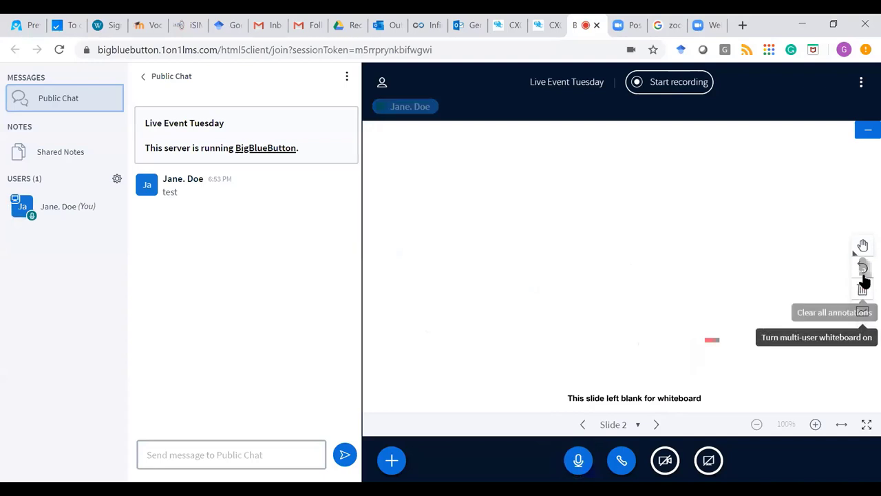
click(863, 248)
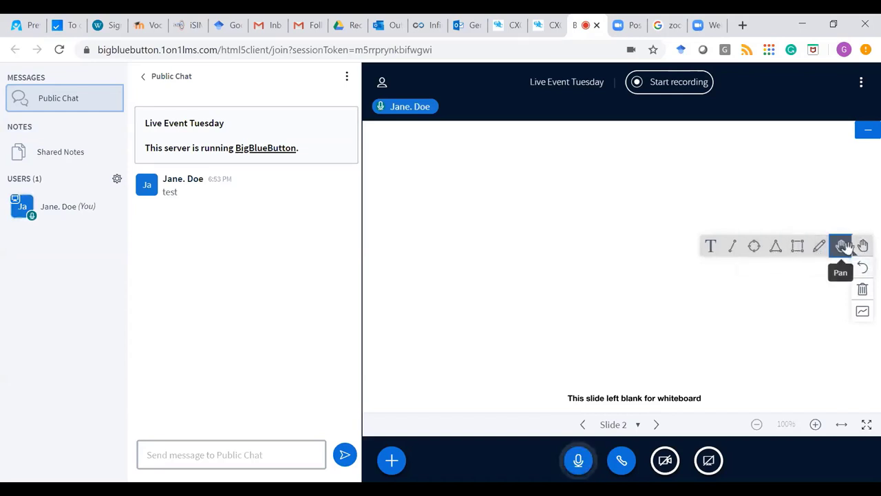
click(842, 248)
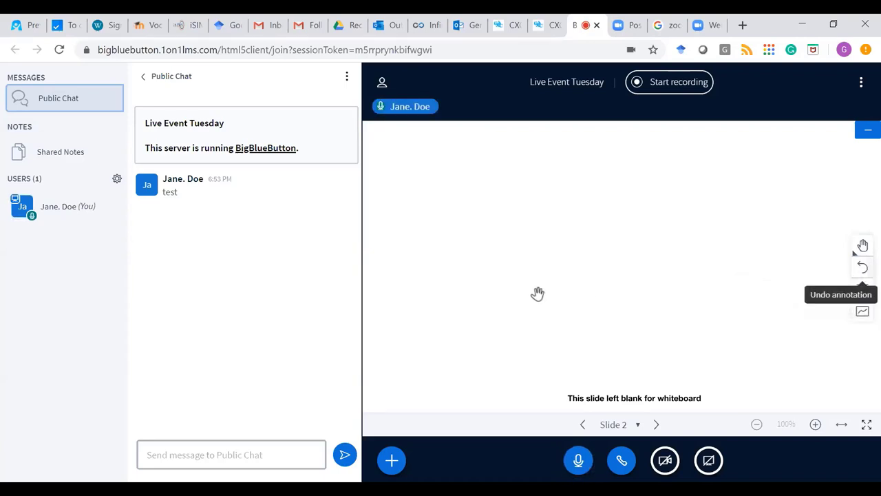
Draw a looping red freehand stroke across the blank whiteboard slide with the Pencil and undo it.
click(862, 246)
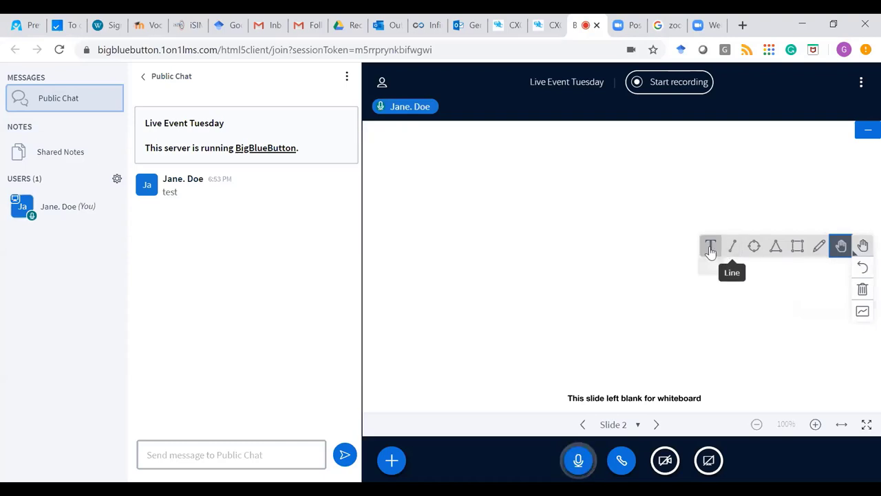
click(818, 246)
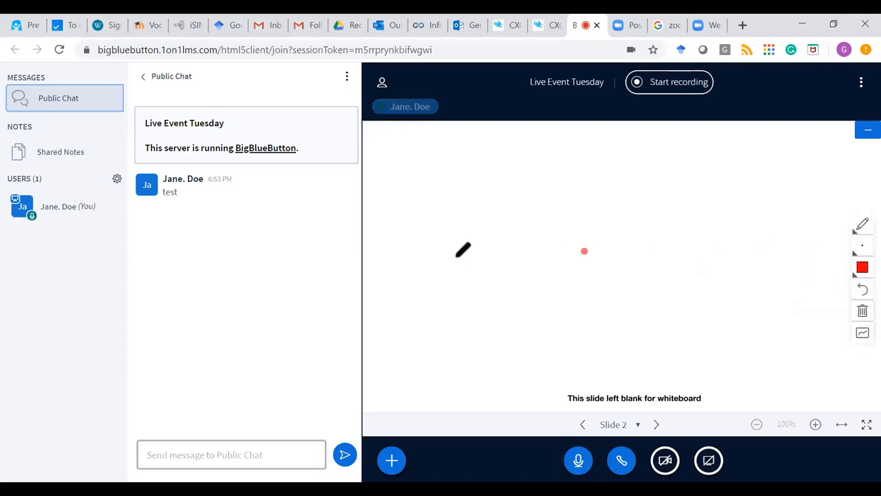
mouse_move(456, 256)
mouse_down()
mouse_move(506, 311)
mouse_move(637, 288)
mouse_move(763, 306)
mouse_up()
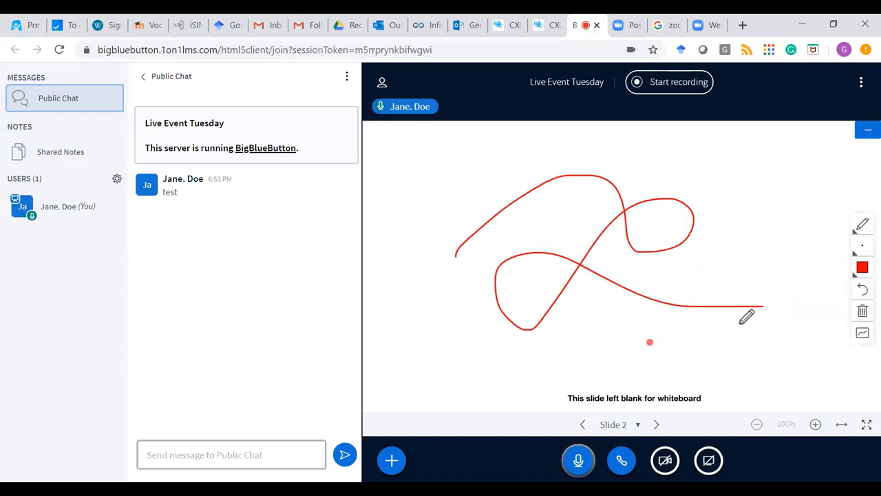
click(862, 290)
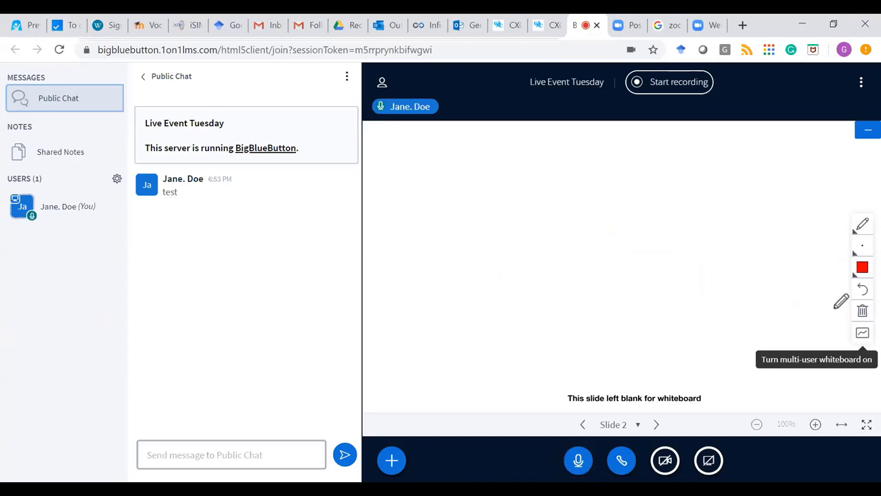
Switch the whiteboard tool from the Pencil back to Pan.
drag(574, 313, 573, 344)
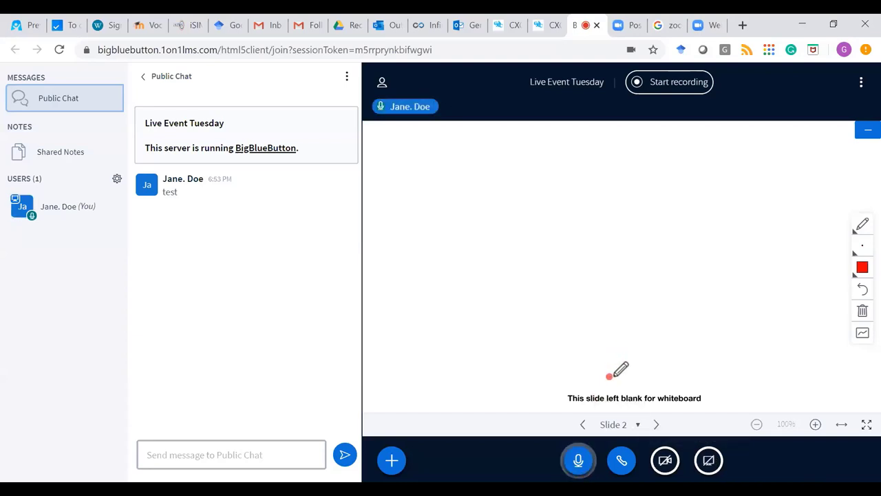
click(863, 224)
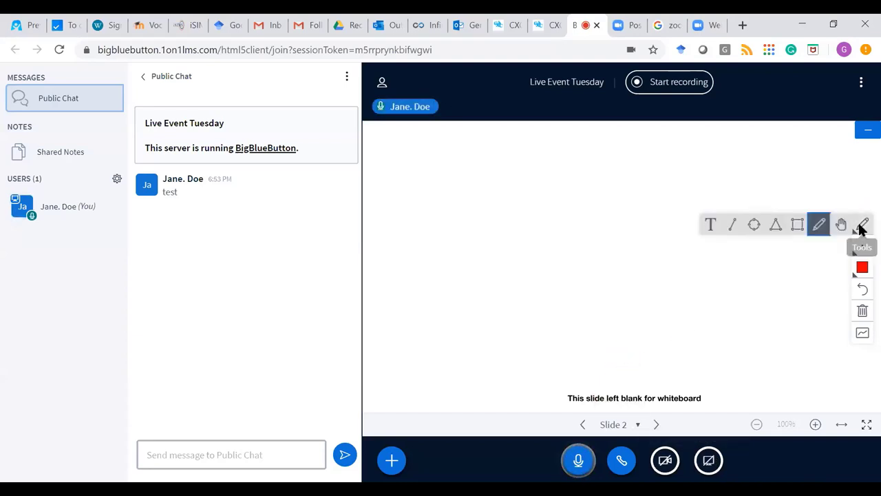
click(841, 225)
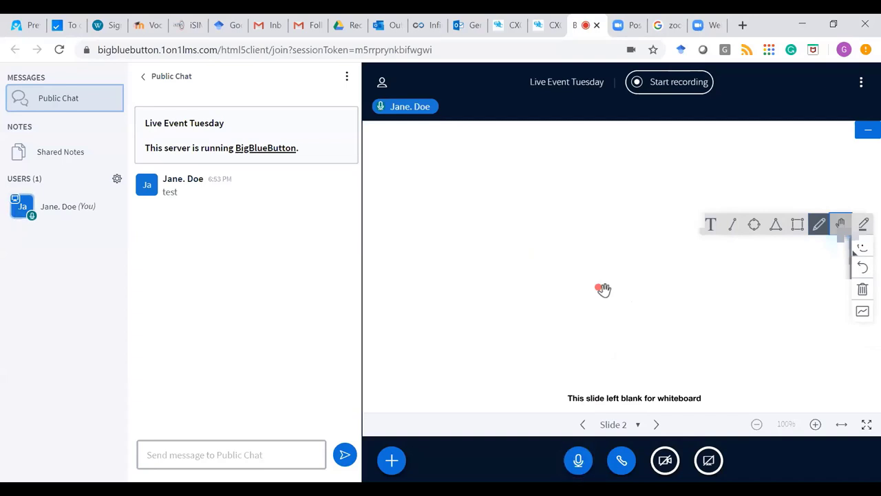
View the meeting options and start sharing the webcam in the live session.
click(861, 83)
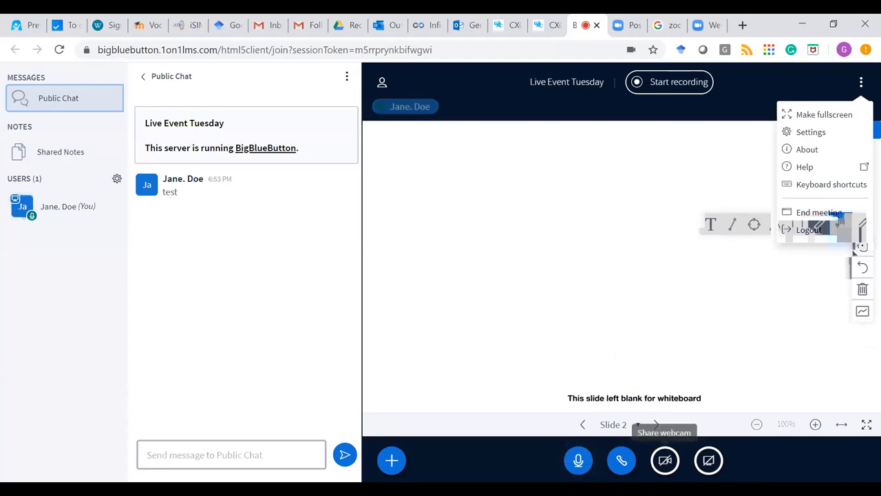
click(665, 468)
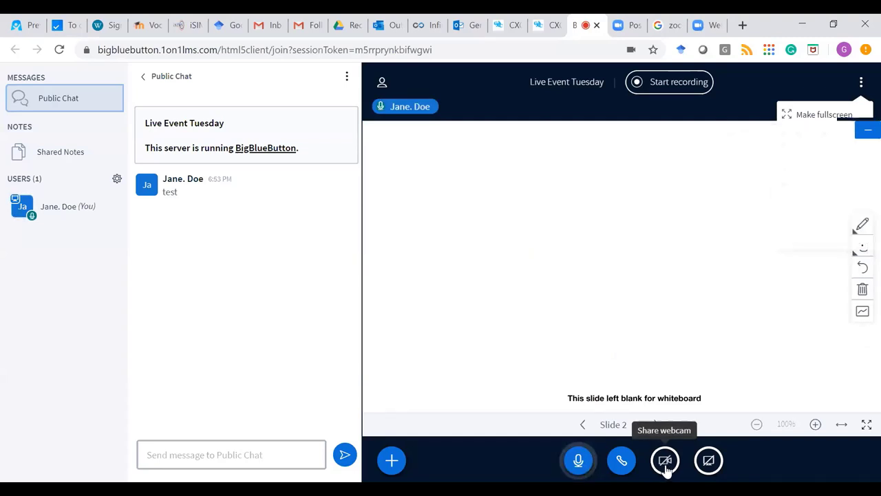